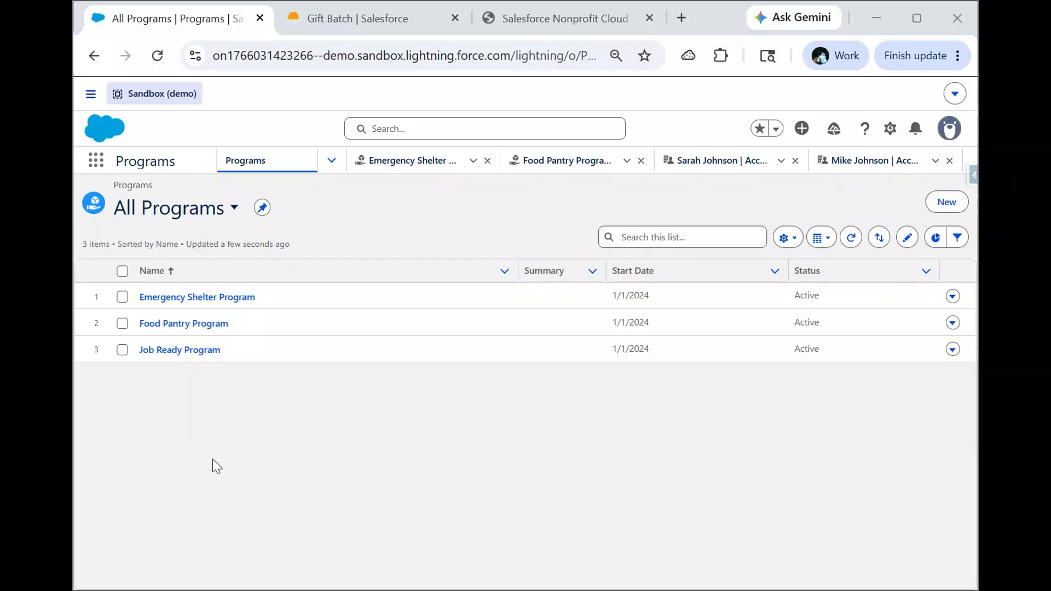
# Open the Job Ready Program record and go to its Job Ready - Fall 2024 Cohort
pyautogui.click(181, 351)
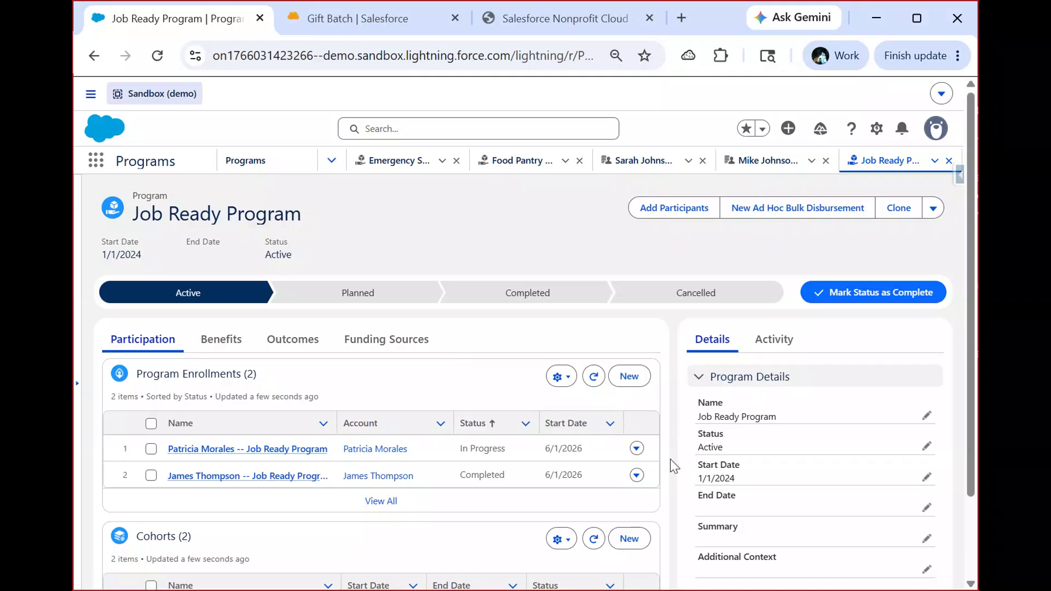
pyautogui.press('Right')
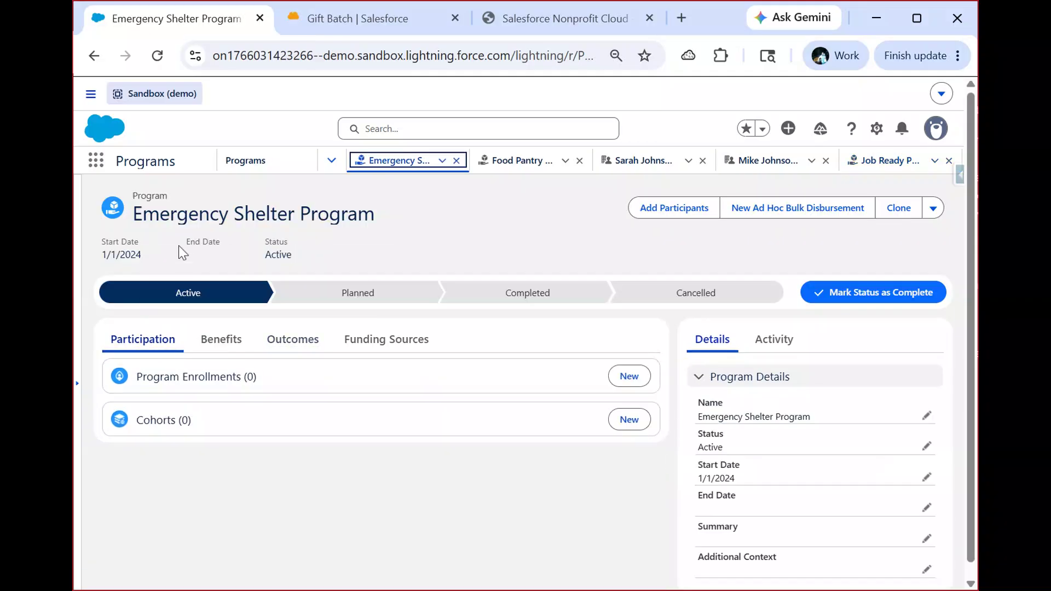
pyautogui.click(243, 162)
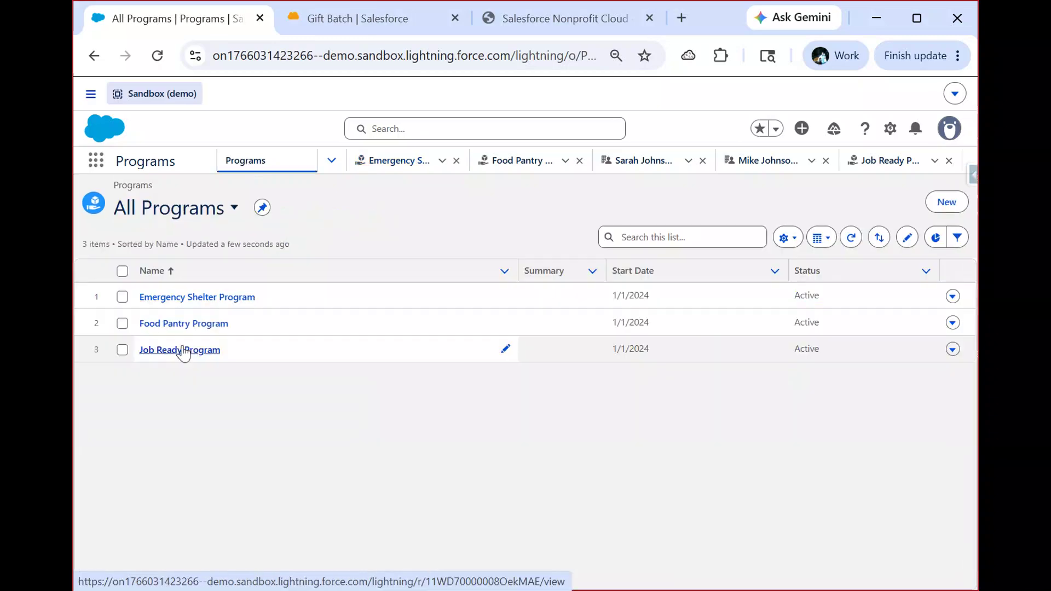
pyautogui.click(181, 350)
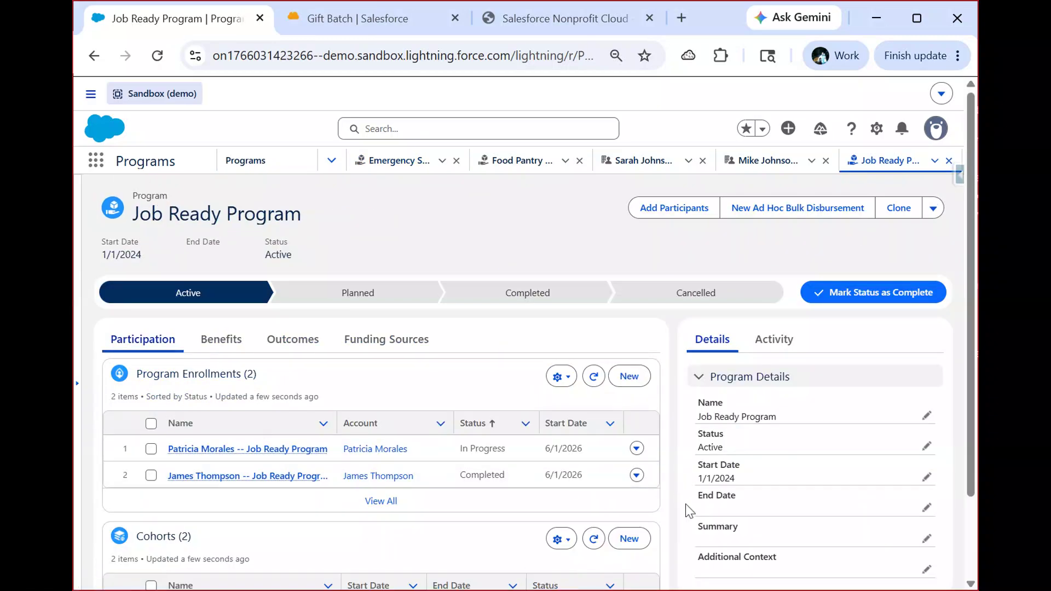
pyautogui.scroll(-2, 674, 513)
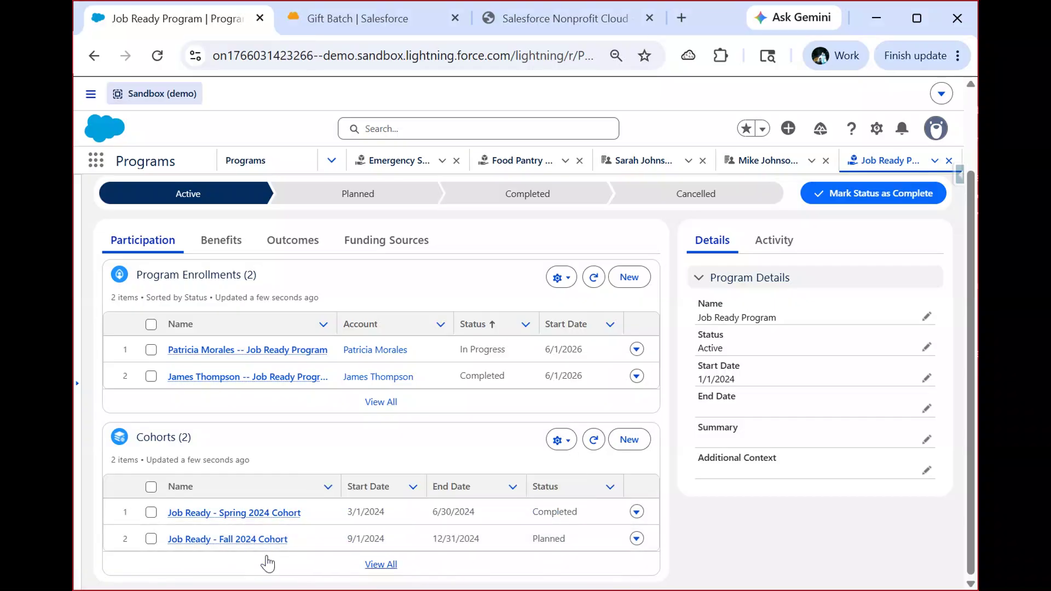
pyautogui.click(239, 540)
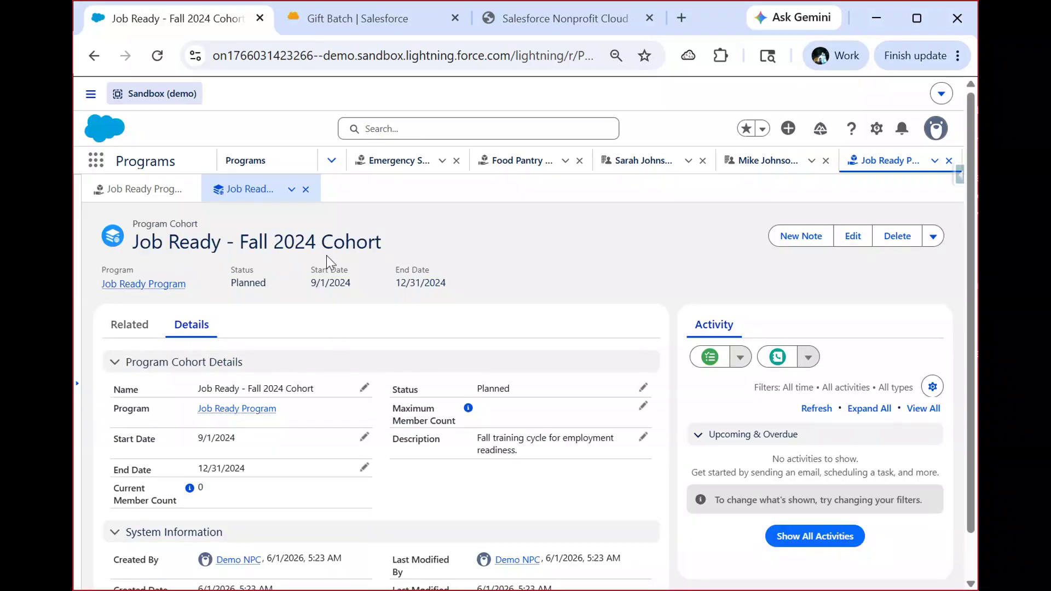
# Rename the cohort as "Job Ready - Fall 2026 Cohort"
pyautogui.click(363, 390)
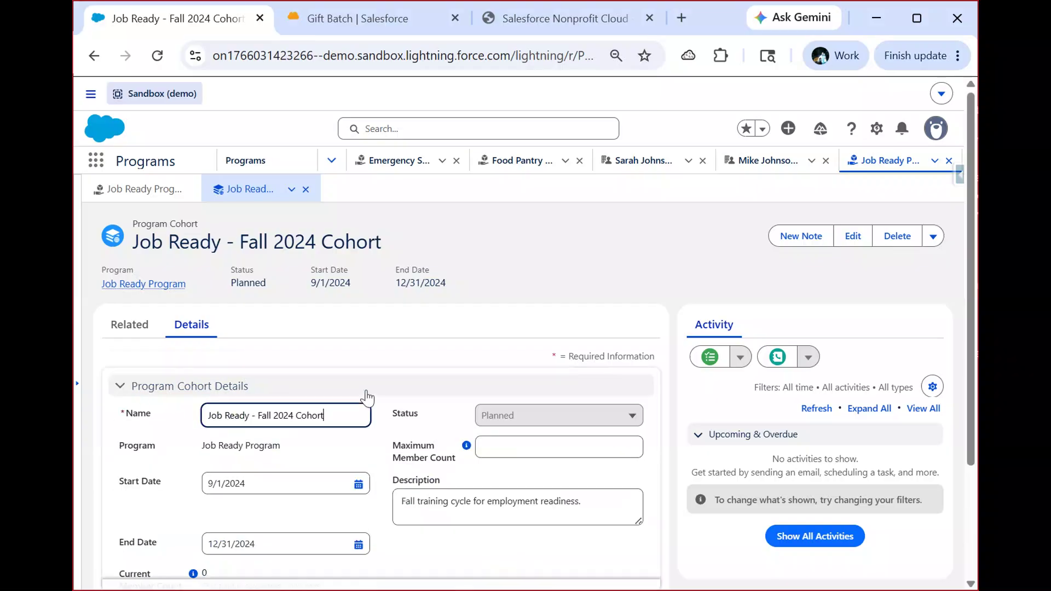
pyautogui.click(294, 415)
pyautogui.press('BackSpace')
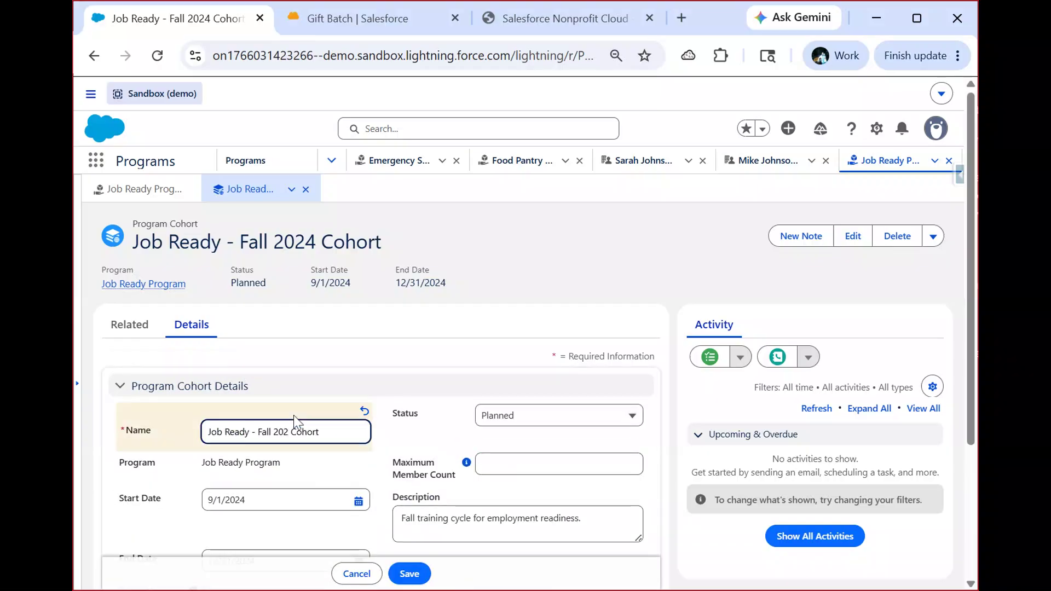
# Set the cohort's start date to 9/1/2026 and its end date to 12/31/2026
pyautogui.click(257, 499)
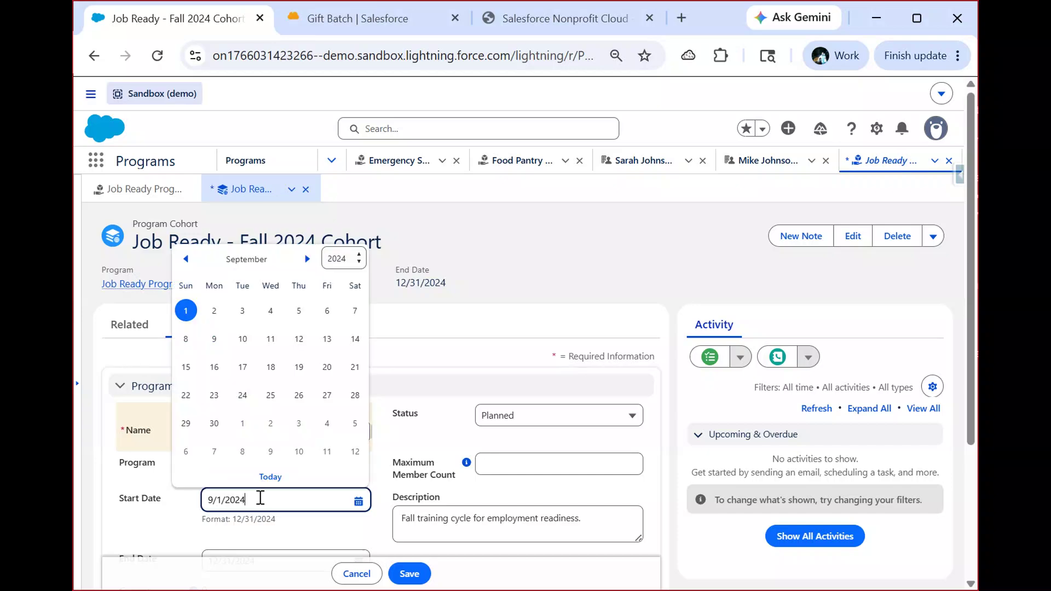
pyautogui.press('BackSpace')
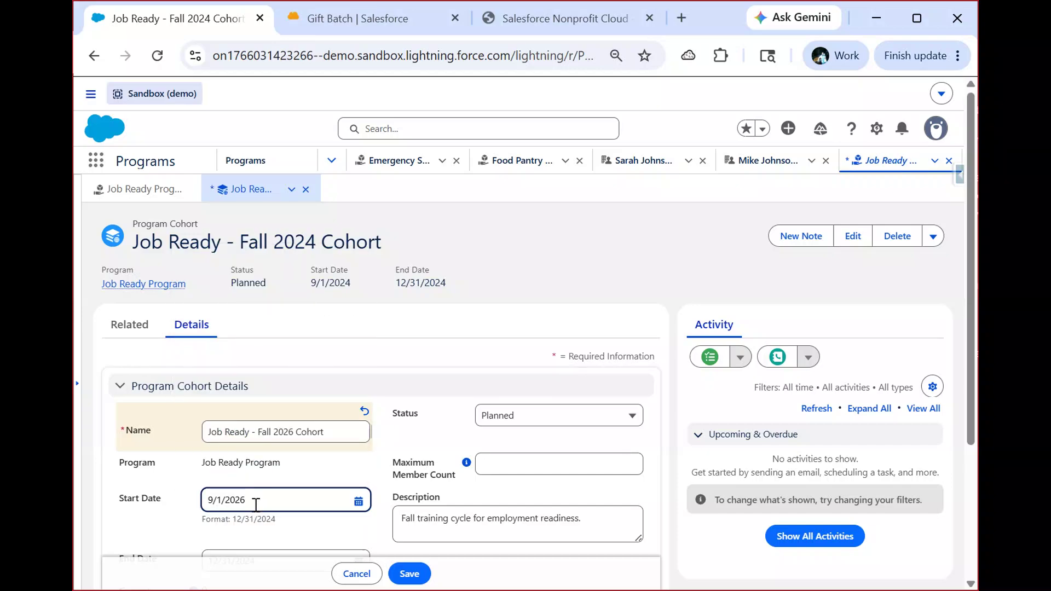
pyautogui.click(672, 478)
pyautogui.scroll(-1, 672, 479)
pyautogui.scroll(-1, 672, 478)
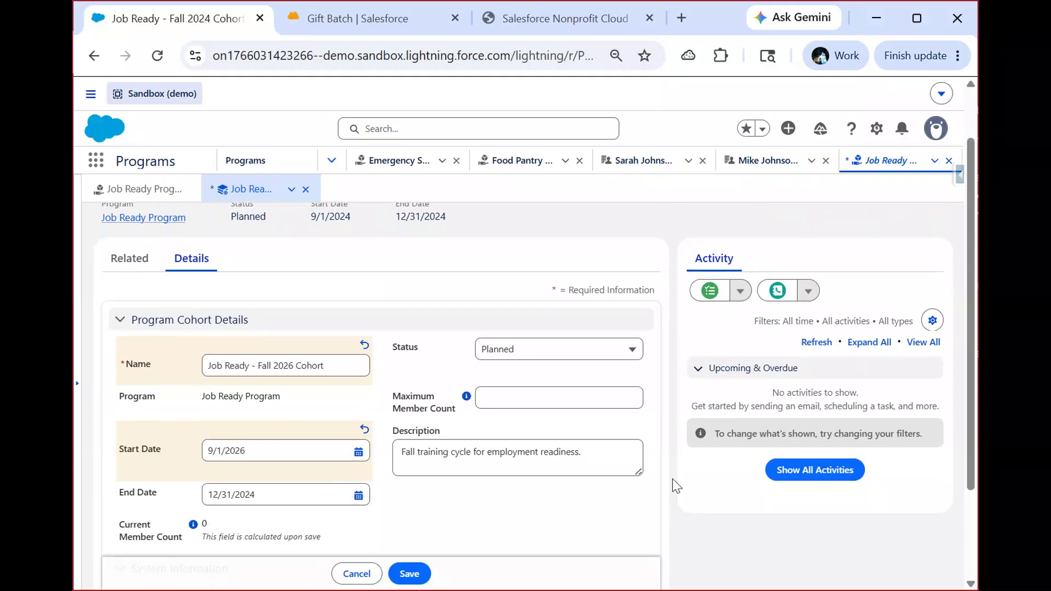
pyautogui.click(274, 482)
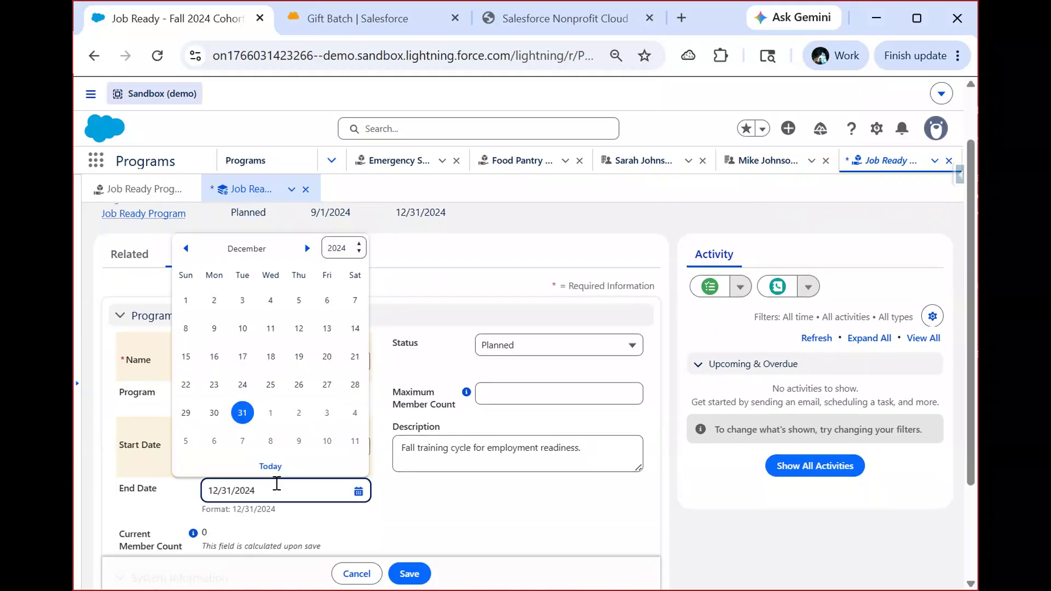
pyautogui.press('BackSpace')
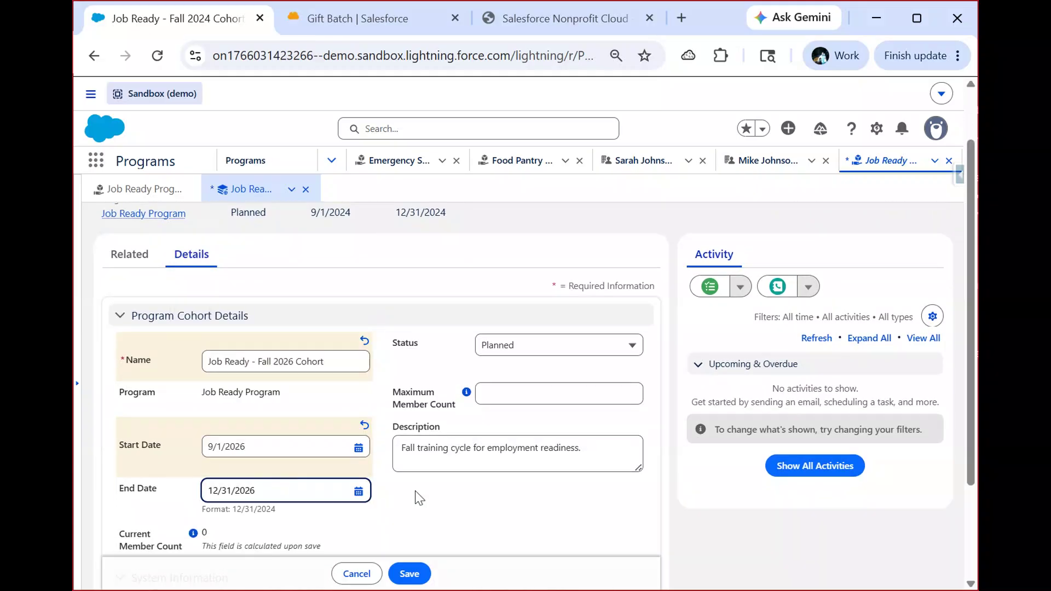
# Set the cohort's maximum member count to 10 and save the record
pyautogui.click(537, 400)
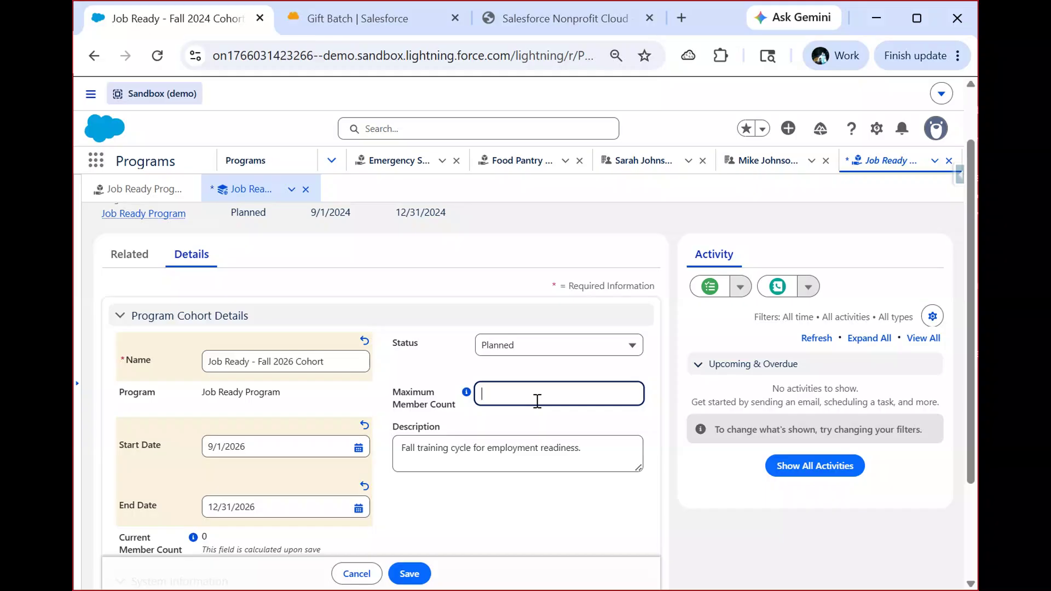
pyautogui.write('10')
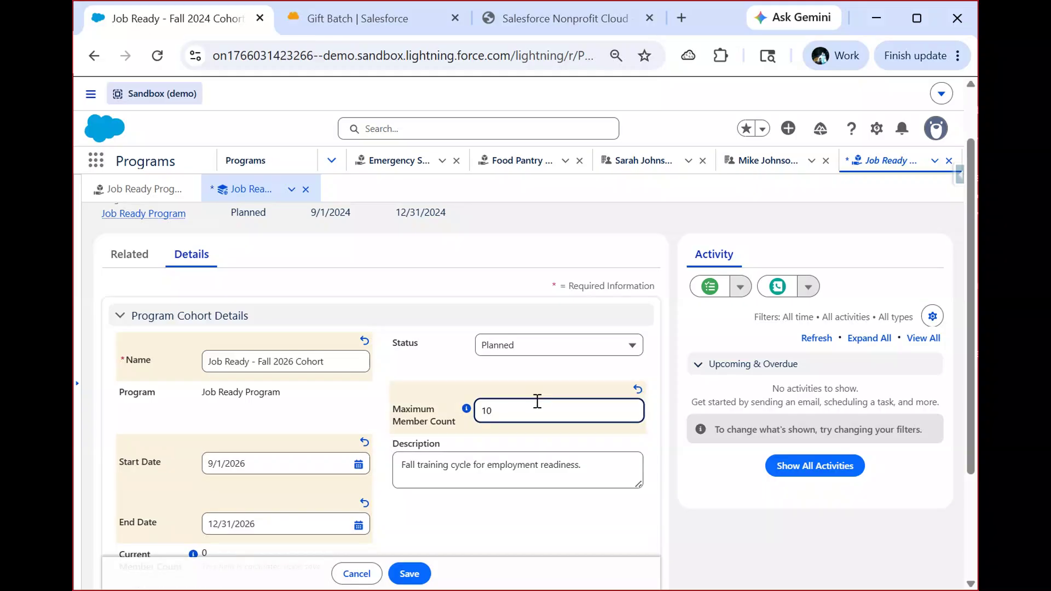
pyautogui.click(671, 534)
pyautogui.scroll(-2, 672, 533)
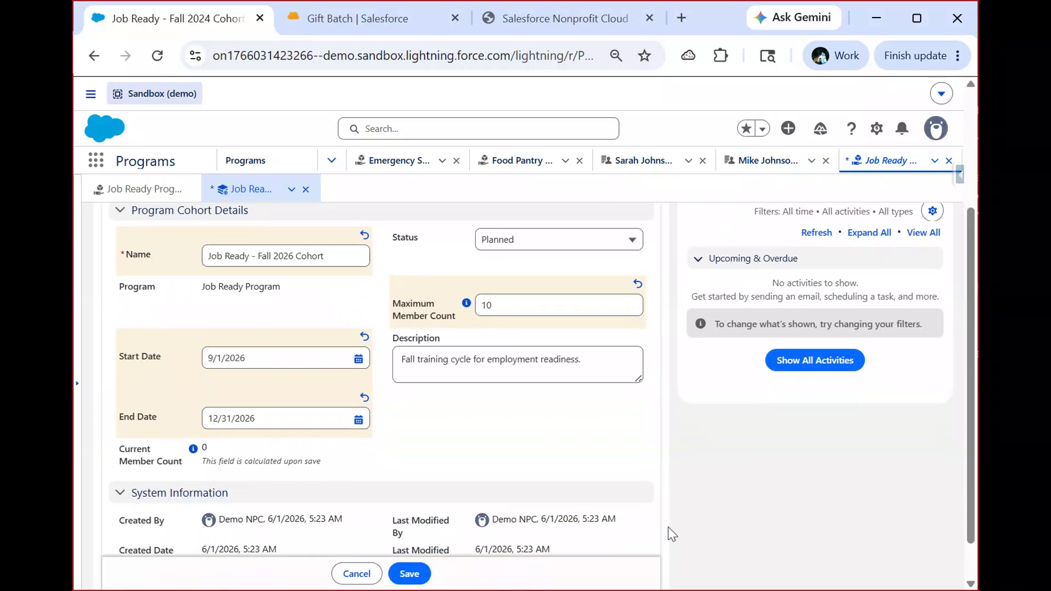
pyautogui.click(410, 573)
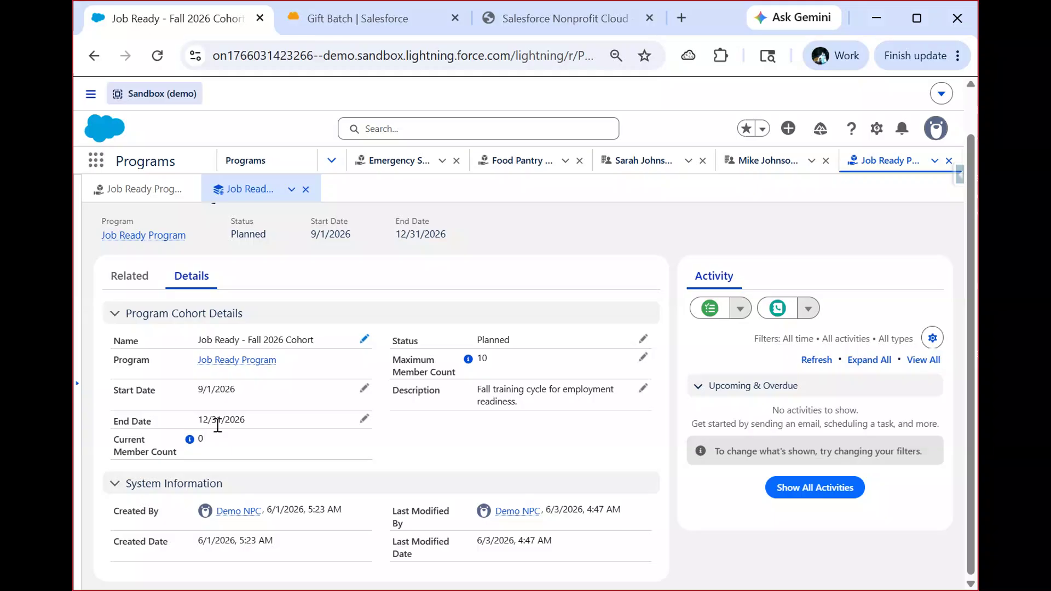
# Start a new cohort member for the Fall 2026 cohort and begin a new program enrollment for it
pyautogui.click(132, 293)
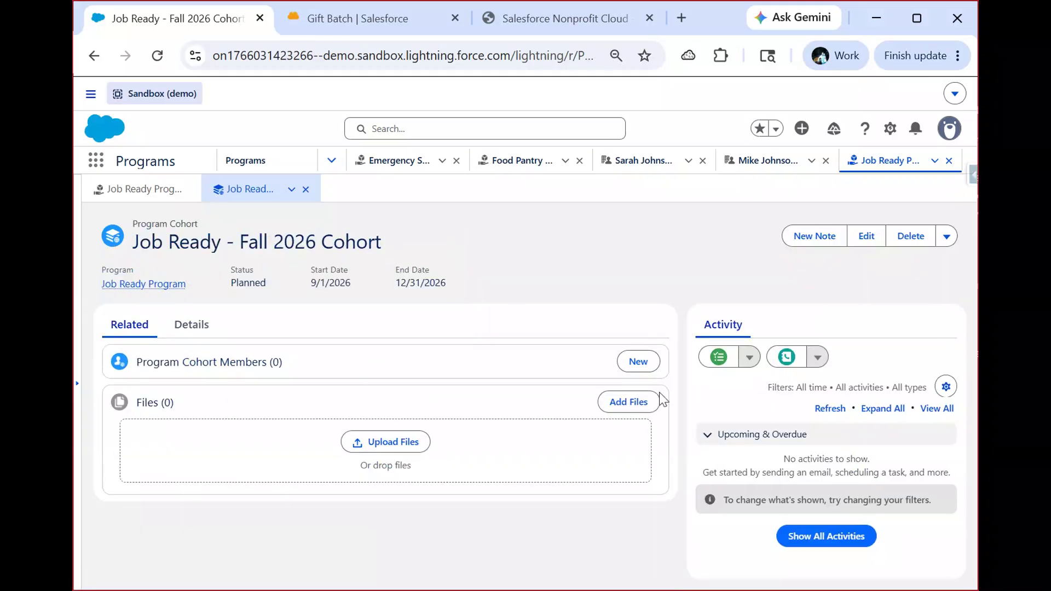
pyautogui.click(645, 362)
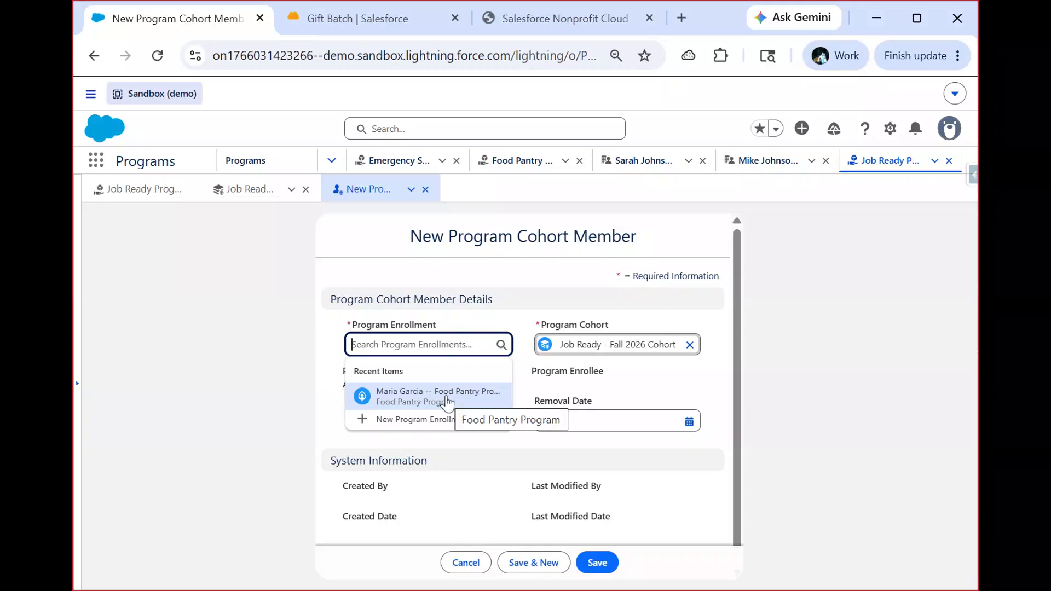
pyautogui.click(422, 420)
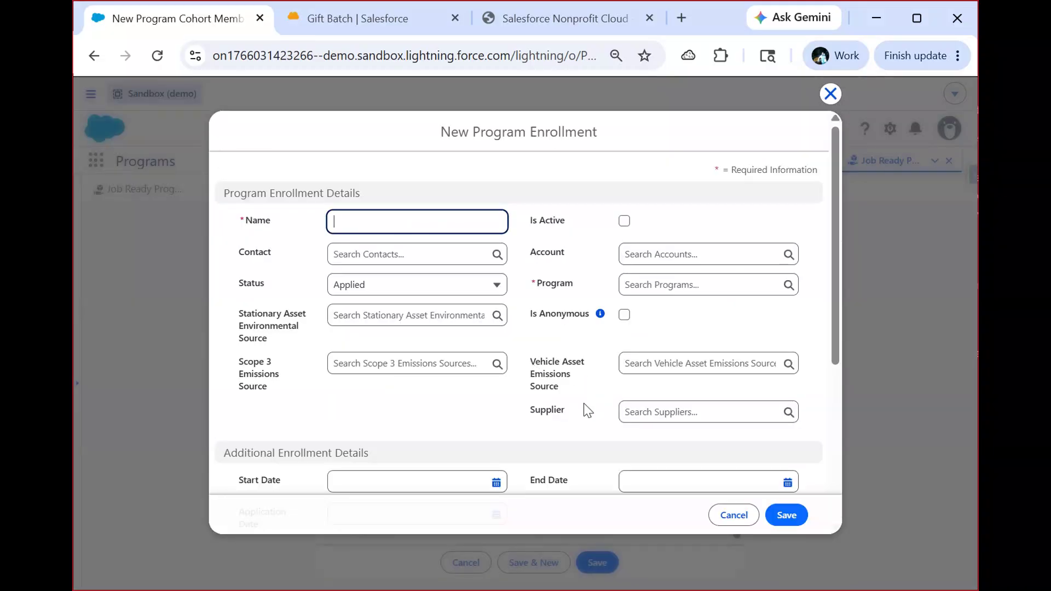
pyautogui.click(411, 255)
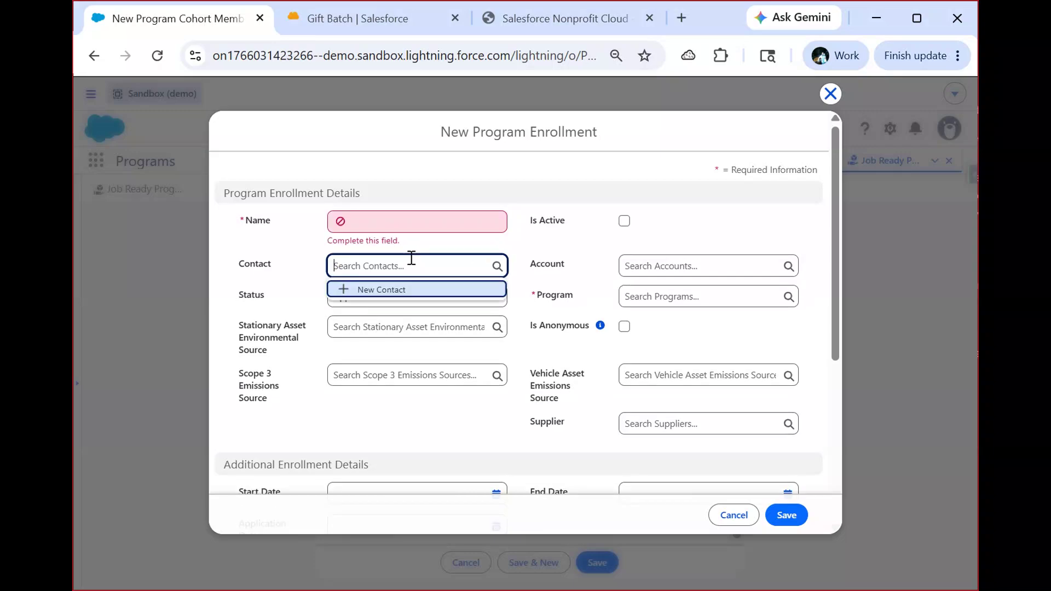
pyautogui.write('john')
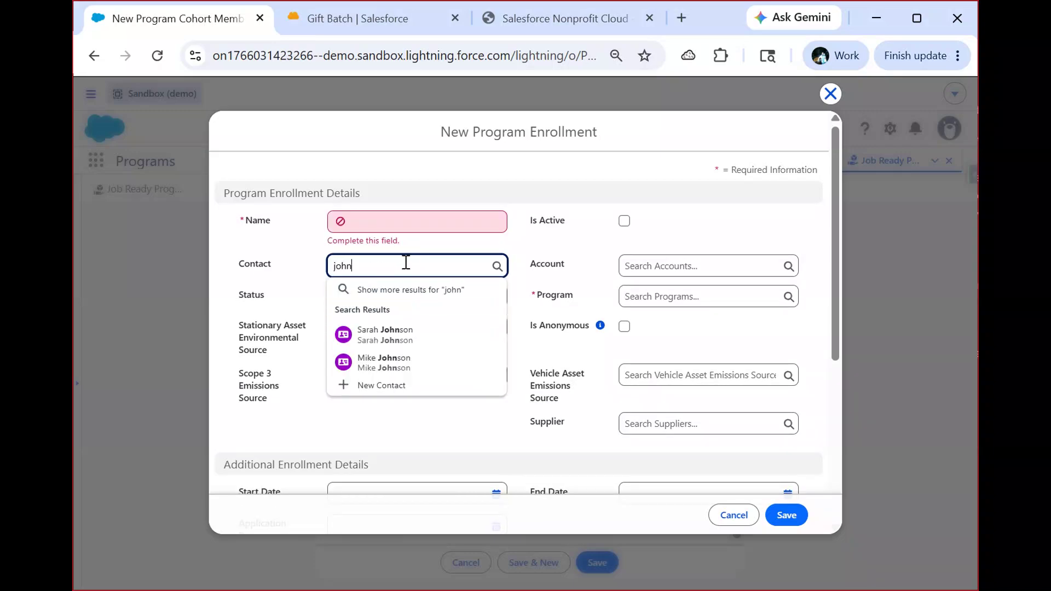
pyautogui.click(366, 335)
# Name the enrollment with the participant's first name plus "- PE - Job Ready", leaving the contact empty and setting the participant as the account
pyautogui.click(381, 222)
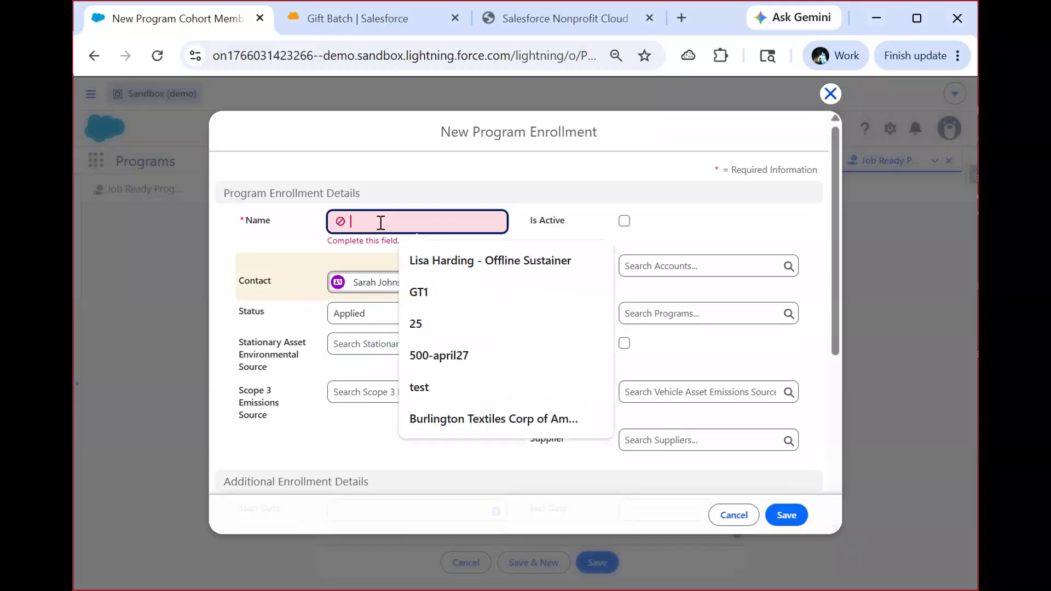
pyautogui.write('Sarah - PE')
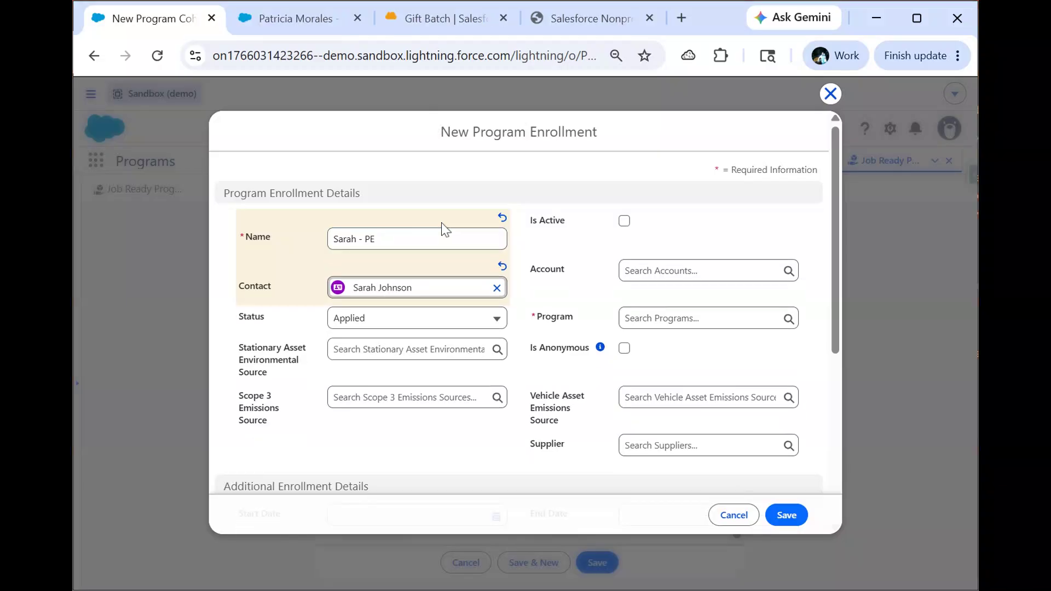
pyautogui.click(417, 232)
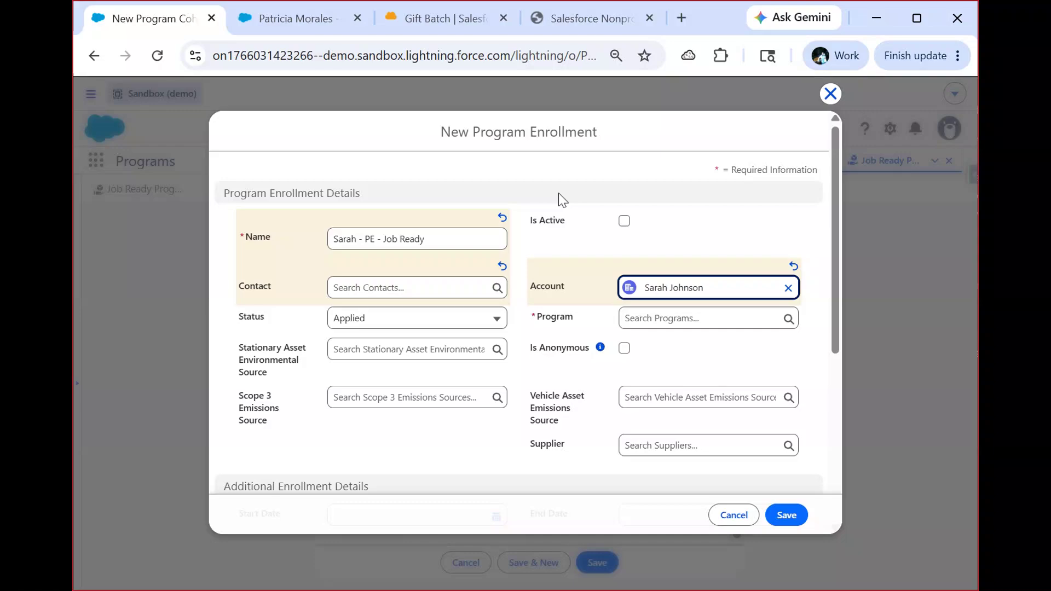
# Mark the enrollment as active, assign it to the Job Ready Program, and save it with status Applied
pyautogui.click(624, 221)
pyautogui.click(661, 318)
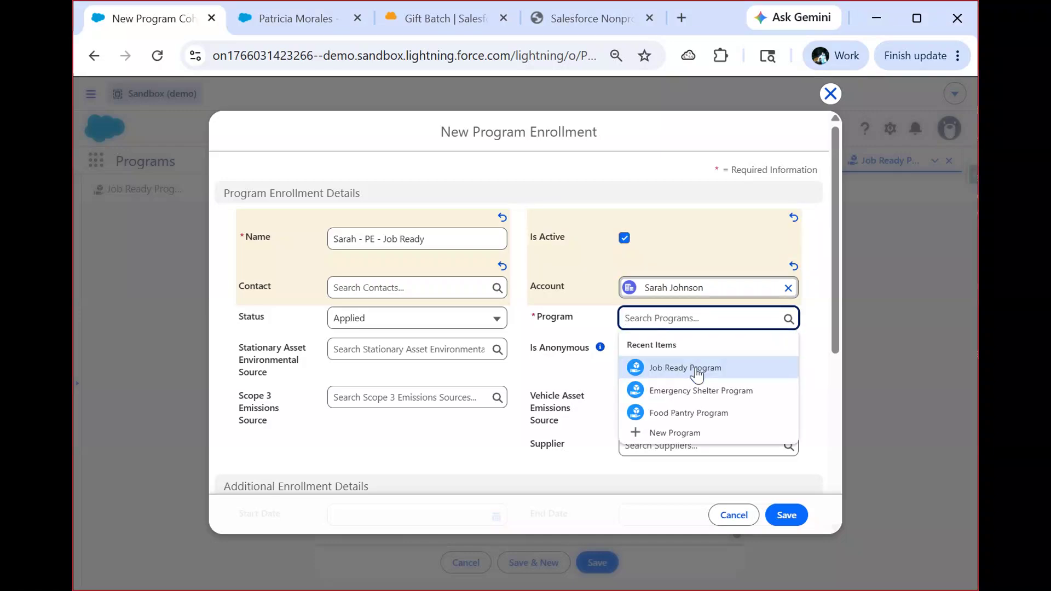
pyautogui.click(696, 367)
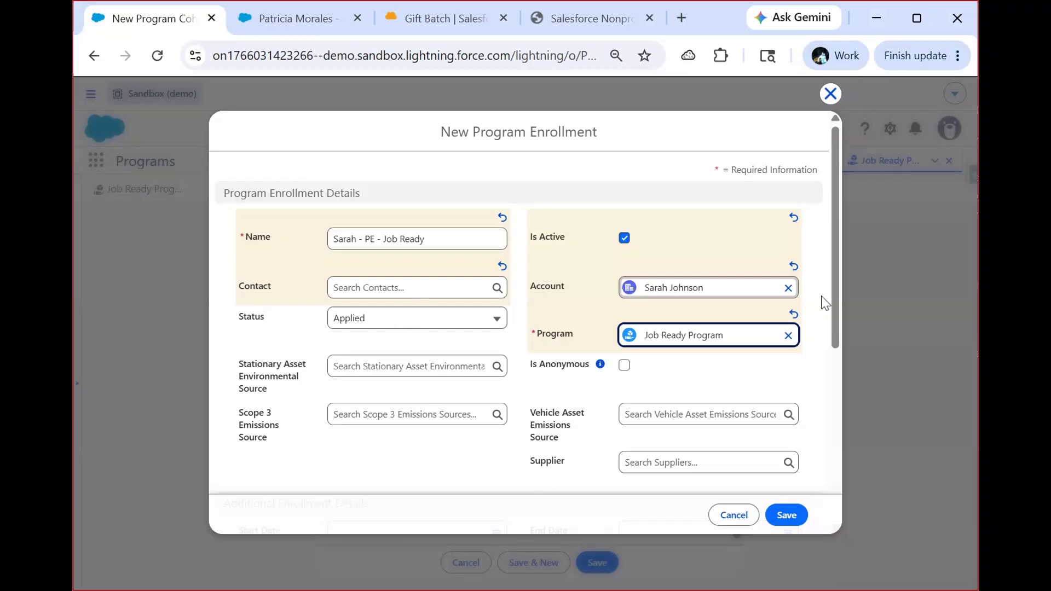
pyautogui.scroll(-5, 832, 295)
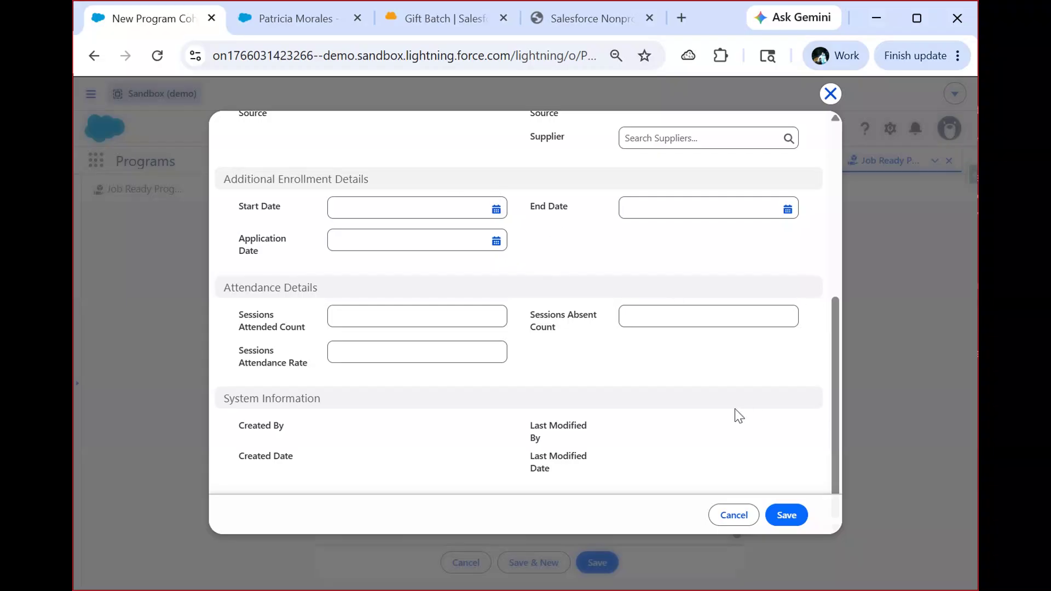
pyautogui.click(788, 513)
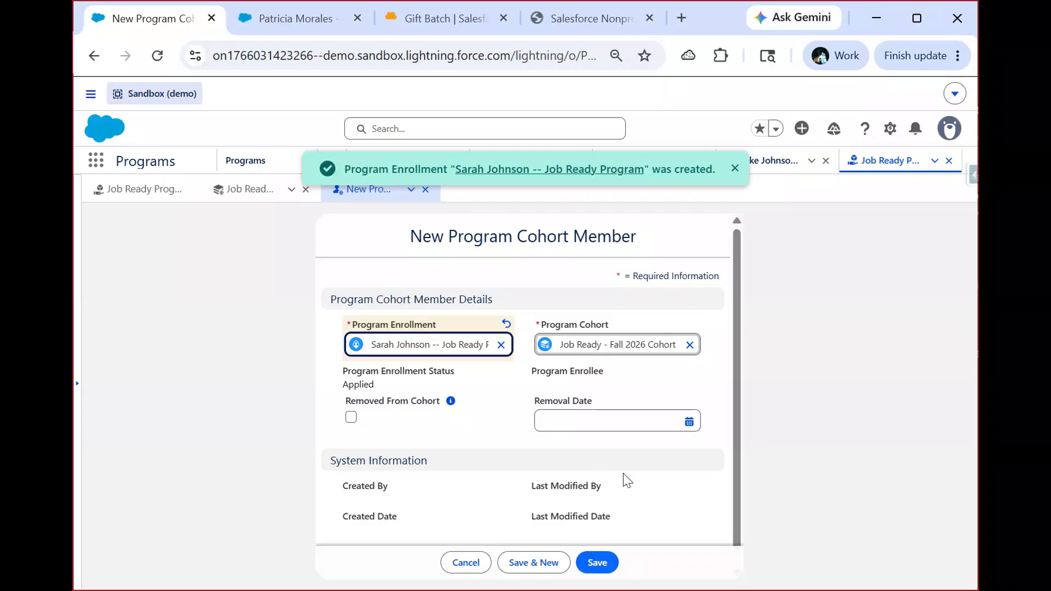
# Save the new cohort member and return to the Job Ready - Fall 2026 Cohort record to check its members
pyautogui.click(605, 563)
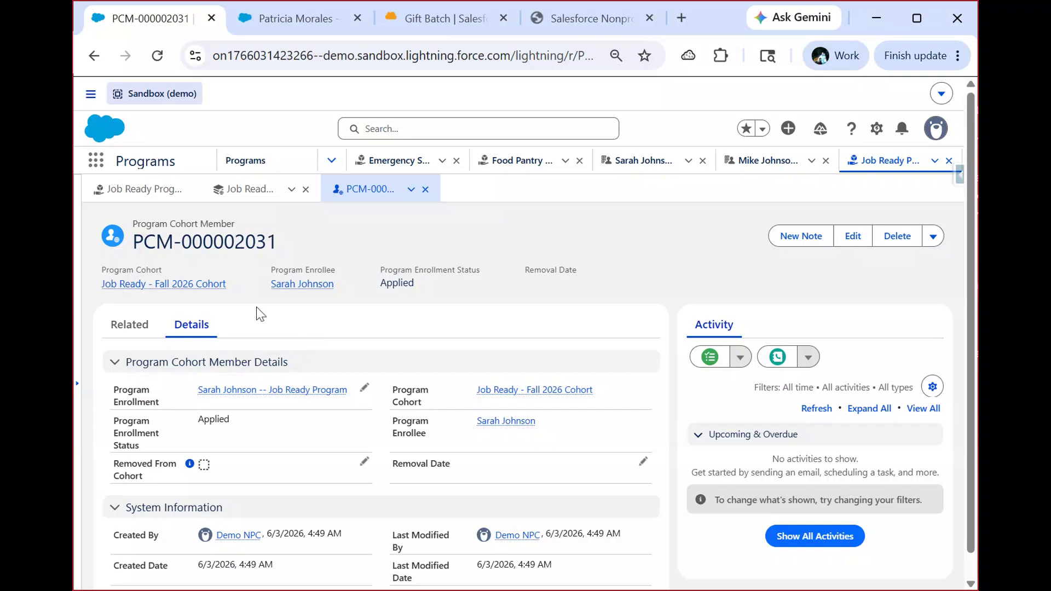
pyautogui.click(185, 283)
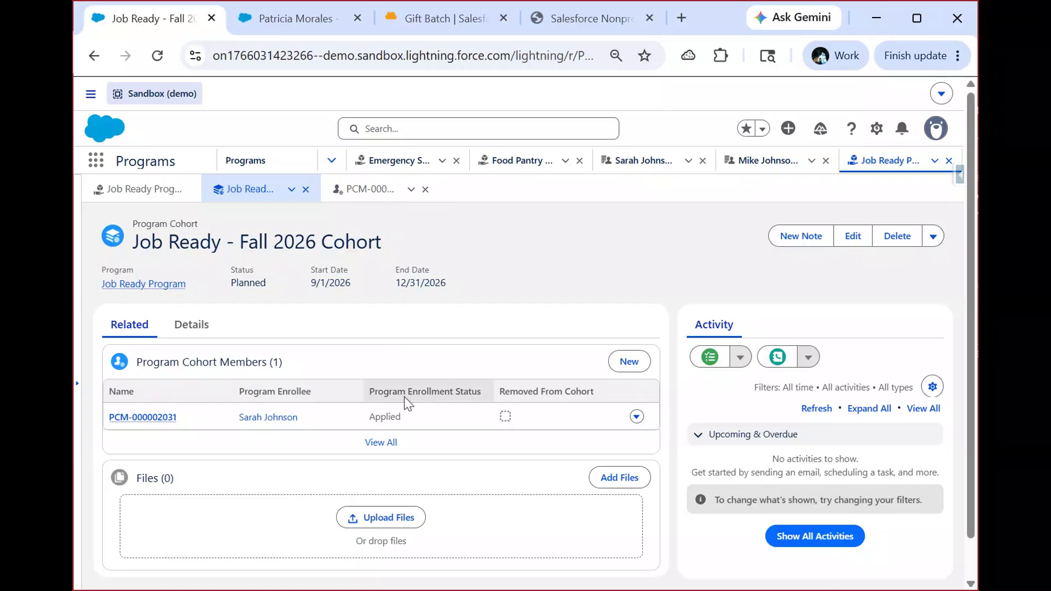
# Switch to the Salesforce Nonprofit Cloud presentation and advance from the demo runbook to the Video 11 summary slide
pyautogui.click(549, 14)
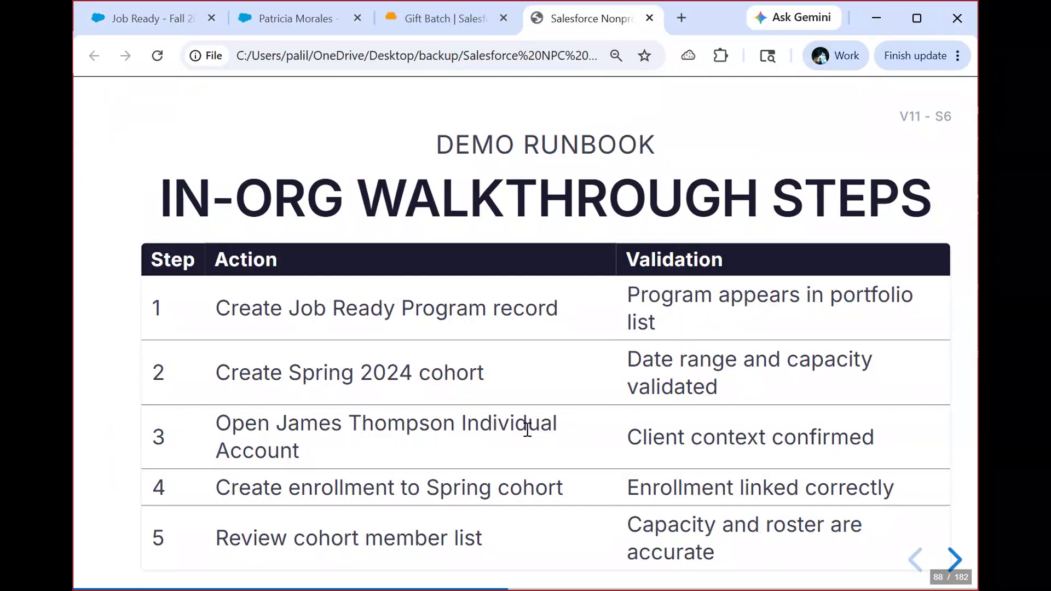
pyautogui.press('Right')
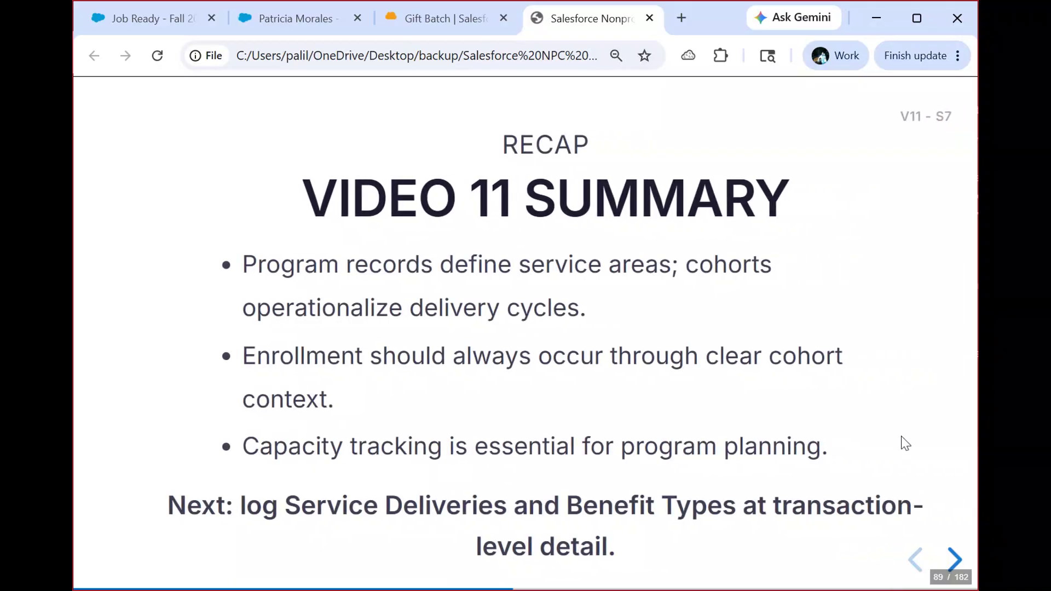